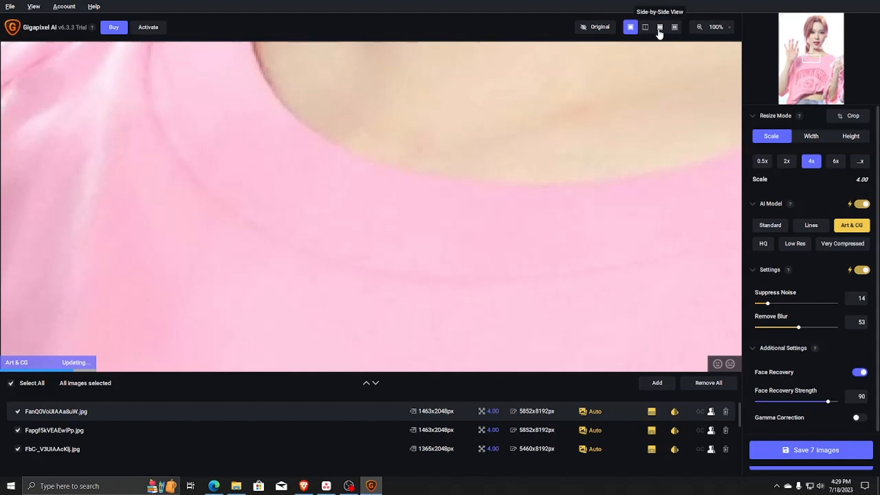
- Switch the preview to a side-by-side comparison of the original and the upscaled photo
{"action": "left_click", "coordinate": [659, 28]}
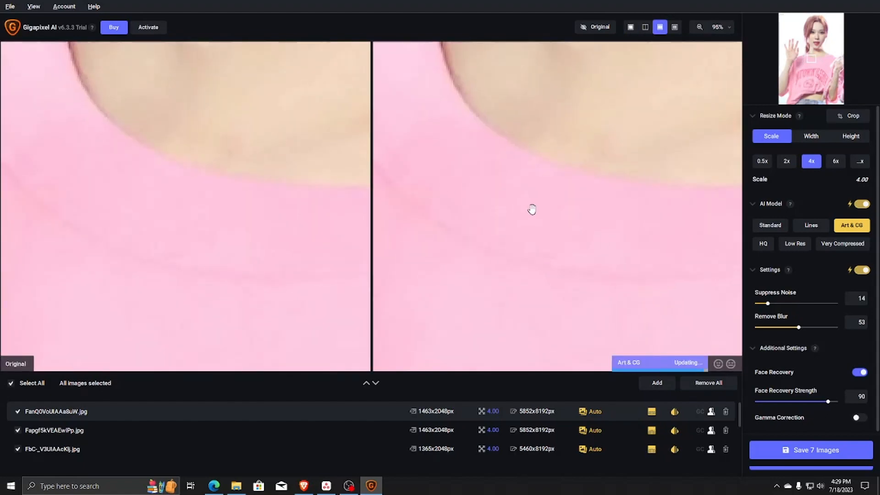
{"action": "scroll", "coordinate": [531, 210], "scroll_direction": "down", "scroll_amount": 1}
{"action": "scroll", "coordinate": [531, 209], "scroll_direction": "down", "scroll_amount": 2}
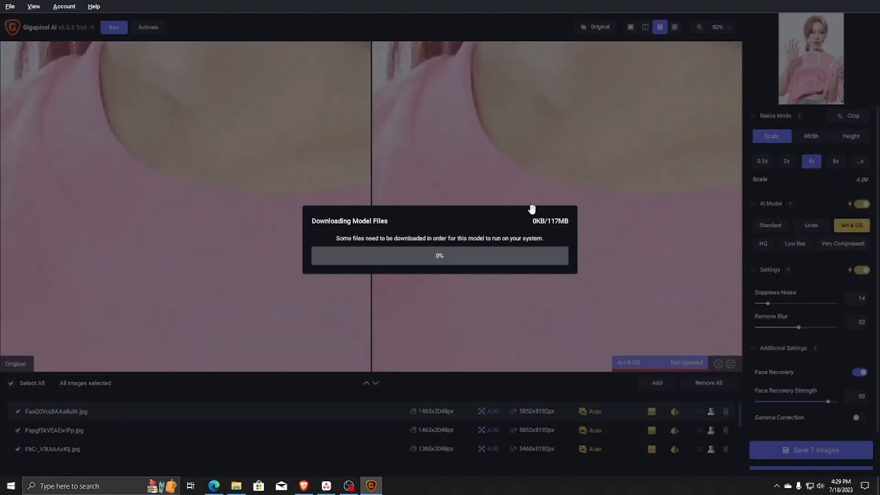
{"action": "scroll", "coordinate": [531, 209], "scroll_direction": "down", "scroll_amount": 3}
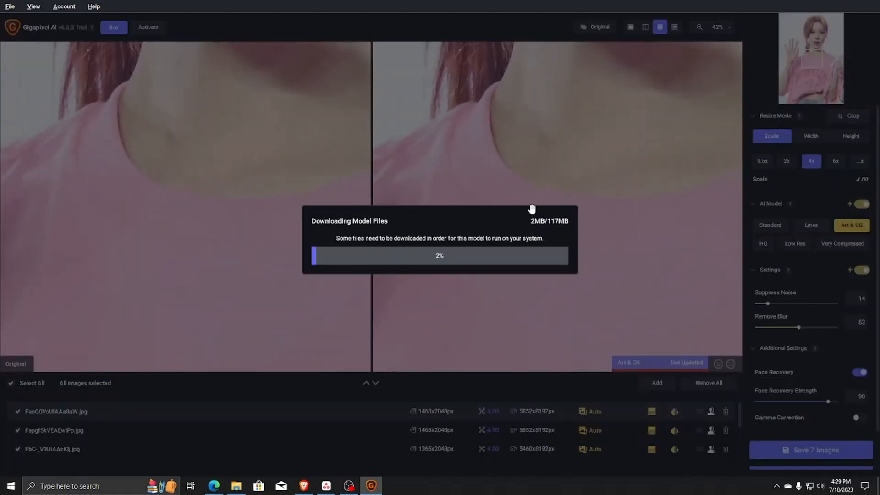
{"action": "scroll", "coordinate": [554, 129], "scroll_direction": "down", "scroll_amount": 4}
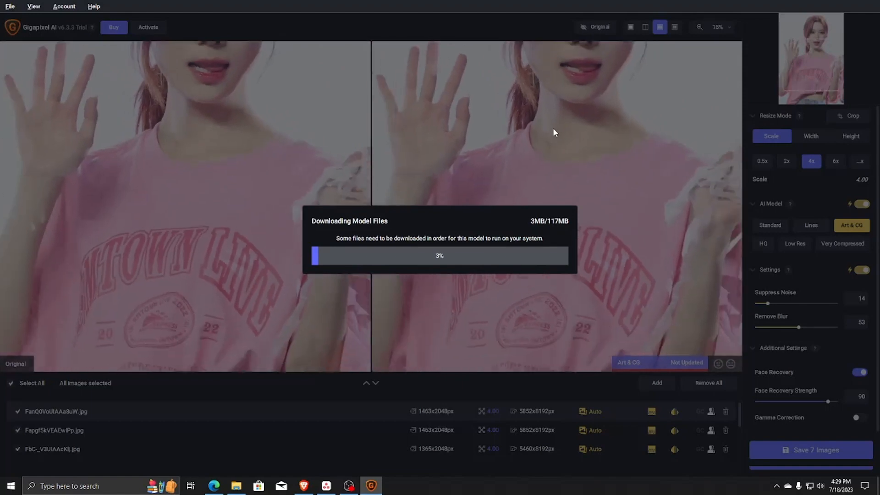
{"action": "scroll", "coordinate": [551, 130], "scroll_direction": "up", "scroll_amount": 2}
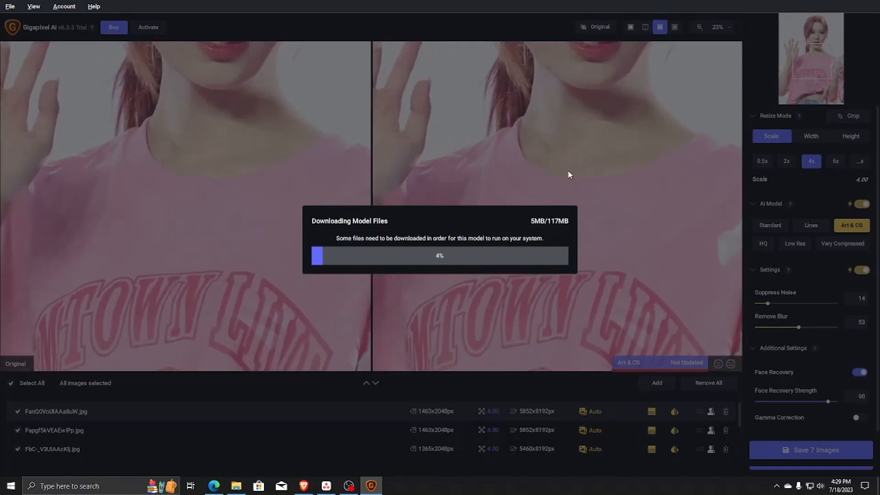
{"action": "scroll", "coordinate": [647, 206], "scroll_direction": "down", "scroll_amount": 4}
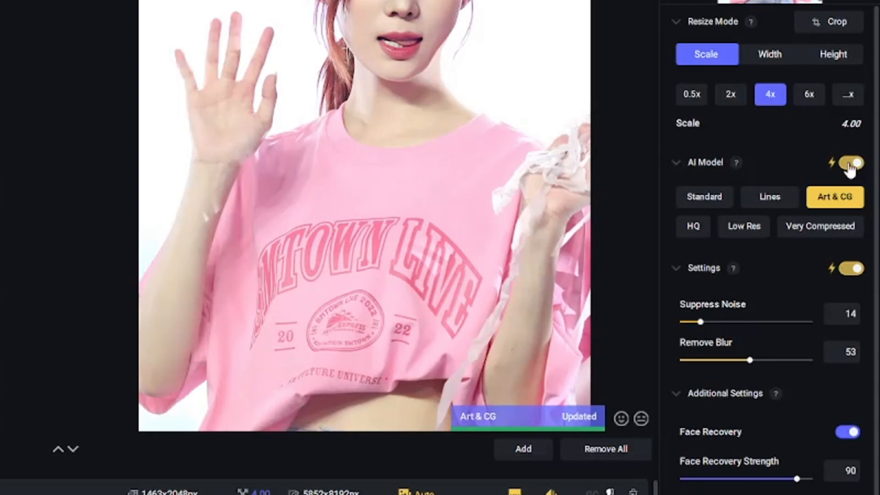
- Turn off automatic selection for the AI model and its settings, and choose the Standard model for all images
{"action": "left_click", "coordinate": [849, 164]}
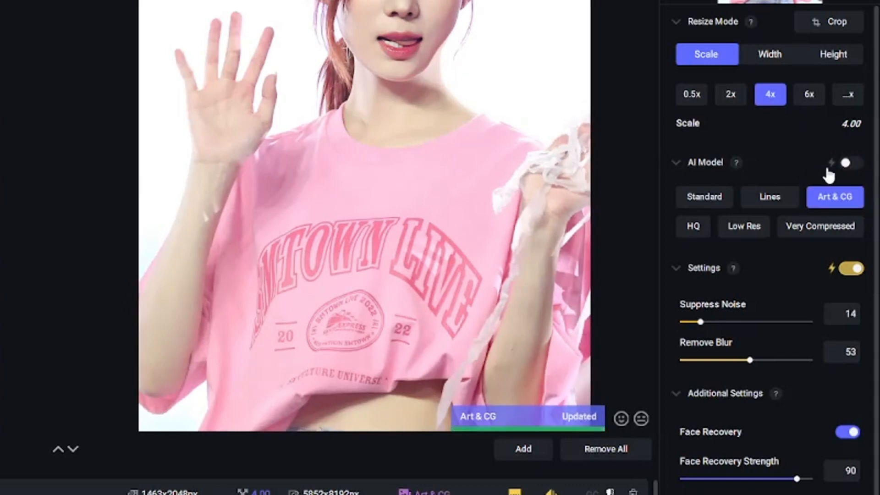
{"action": "left_click", "coordinate": [844, 273]}
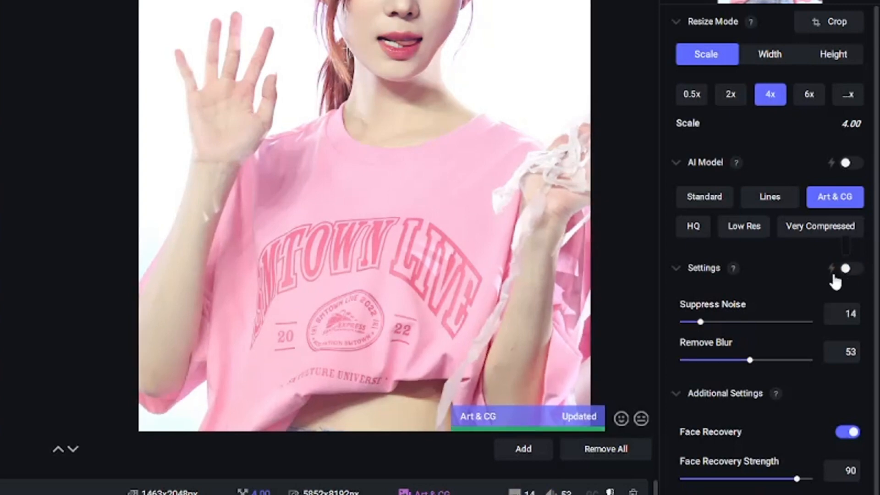
{"action": "left_click", "coordinate": [705, 197]}
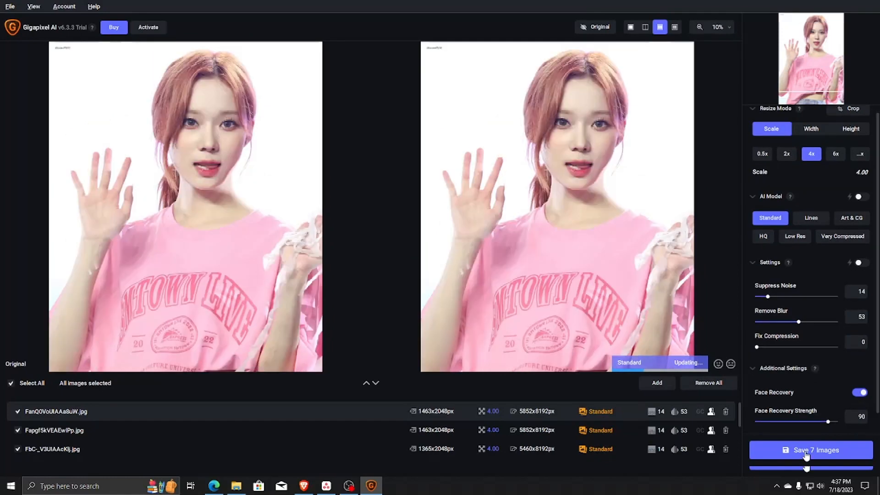
- Save all seven images with a watermark in JPG format, preserving the source color profile, and start the processing
{"action": "left_click", "coordinate": [806, 454]}
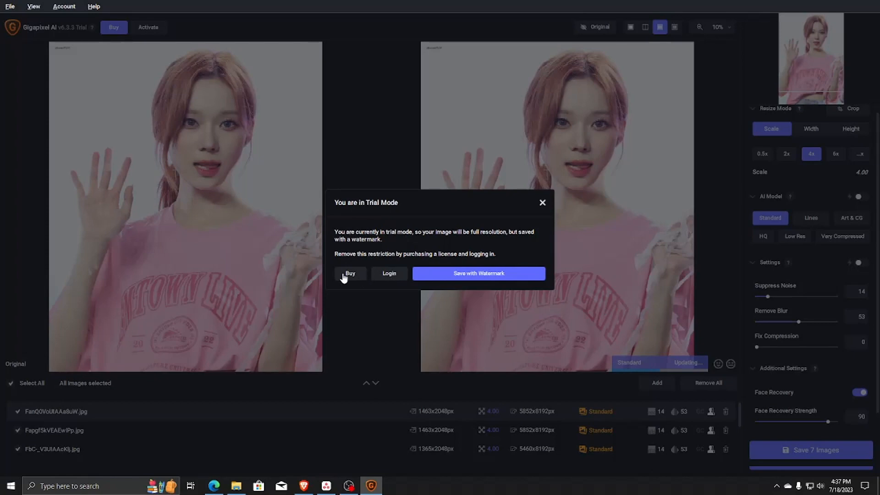
{"action": "left_click", "coordinate": [443, 275]}
{"action": "left_click", "coordinate": [465, 177]}
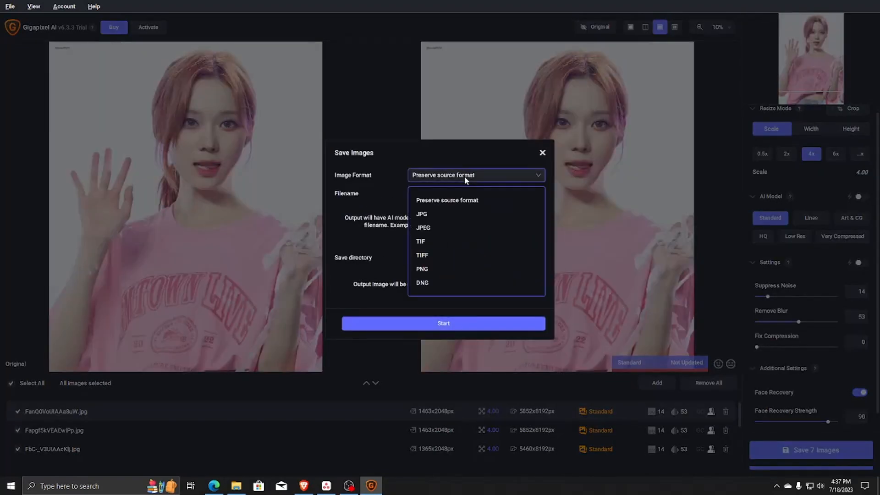
{"action": "left_click", "coordinate": [431, 215]}
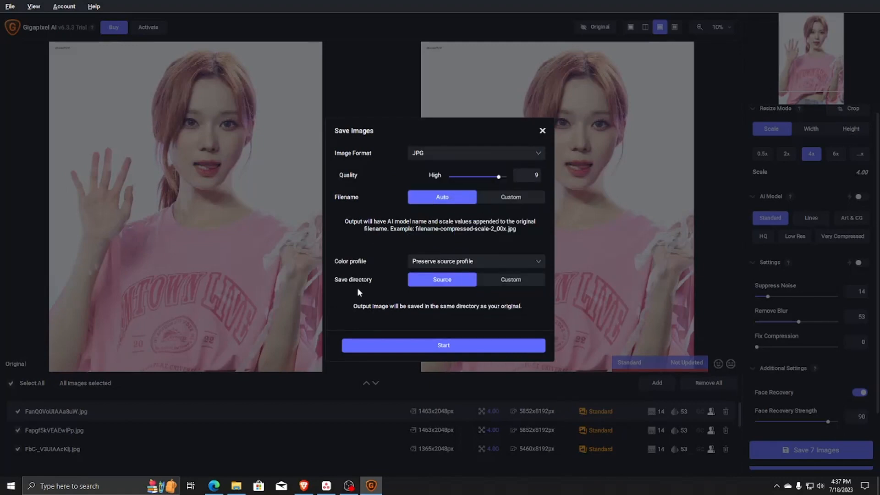
{"action": "left_click", "coordinate": [447, 263]}
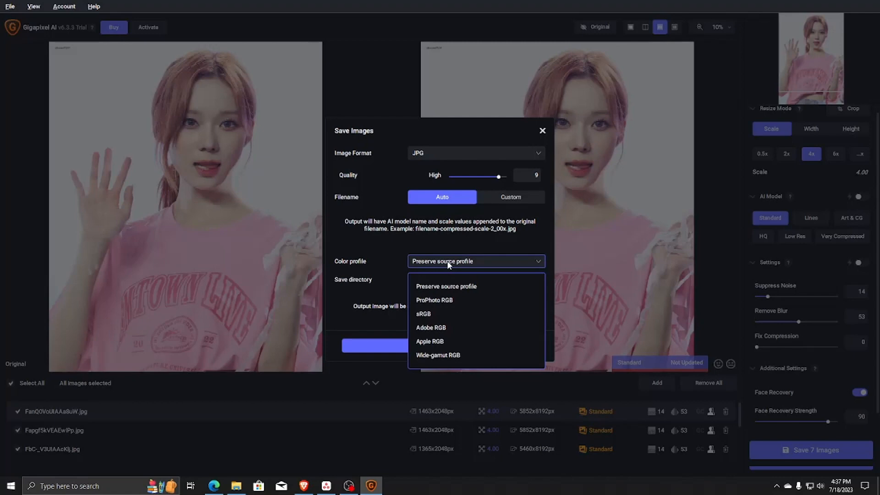
{"action": "left_click", "coordinate": [447, 286]}
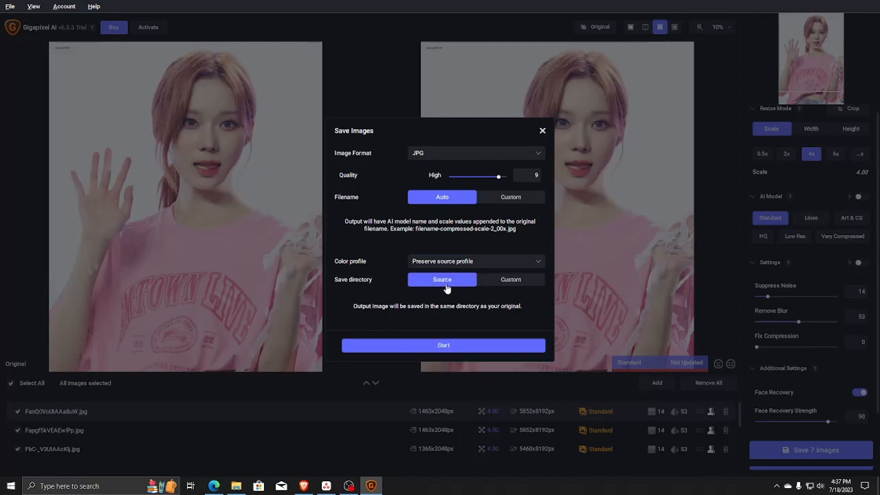
{"action": "left_click", "coordinate": [448, 349]}
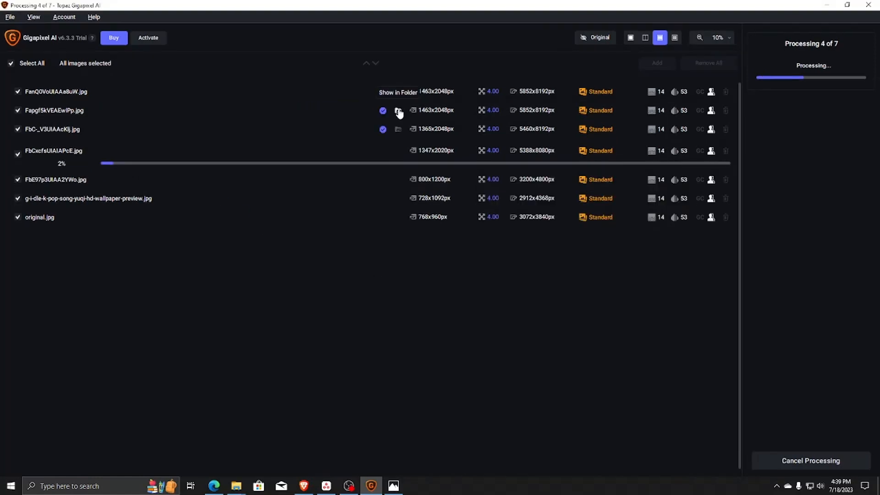
- Open the processed Standard 4x version of the second image from its output folder and inspect its detail up close
{"action": "left_click", "coordinate": [398, 109]}
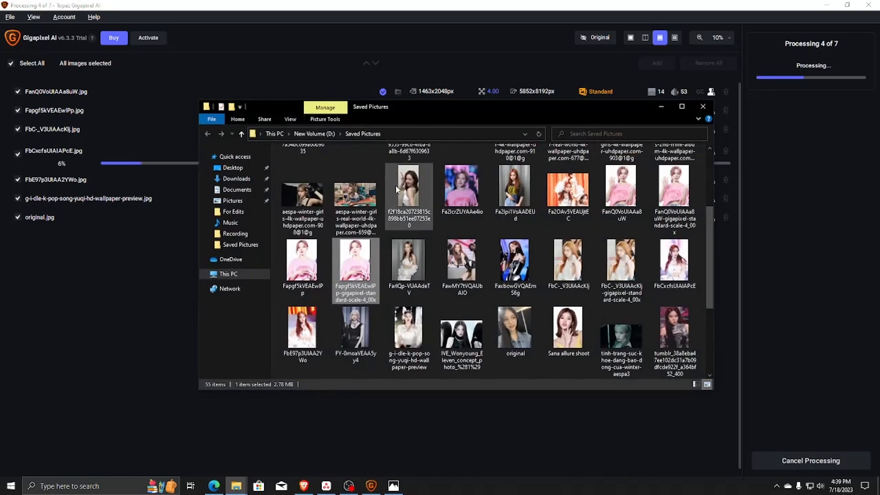
{"action": "double_click", "coordinate": [355, 267]}
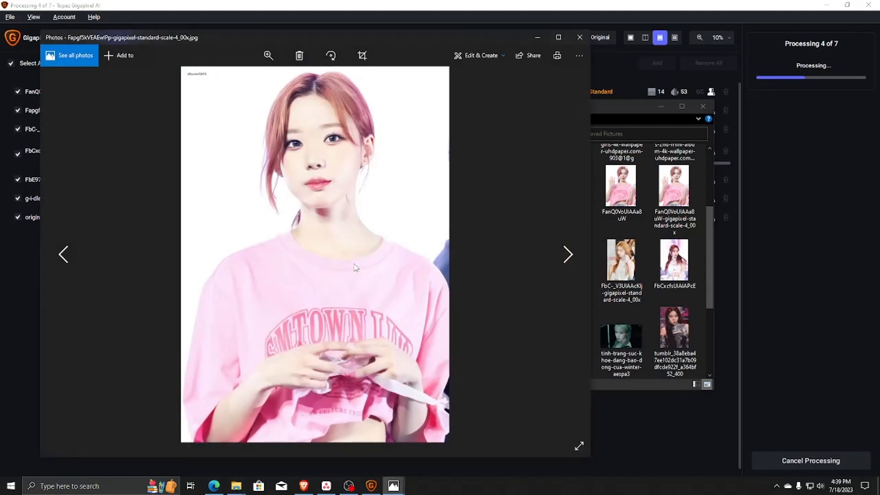
{"action": "left_click", "coordinate": [278, 64]}
{"action": "left_click_drag", "start_coordinate": [229, 77], "coordinate": [232, 76]}
{"action": "left_click_drag", "start_coordinate": [342, 393], "coordinate": [354, 300]}
{"action": "scroll", "coordinate": [354, 302], "scroll_direction": "down", "scroll_amount": 5}
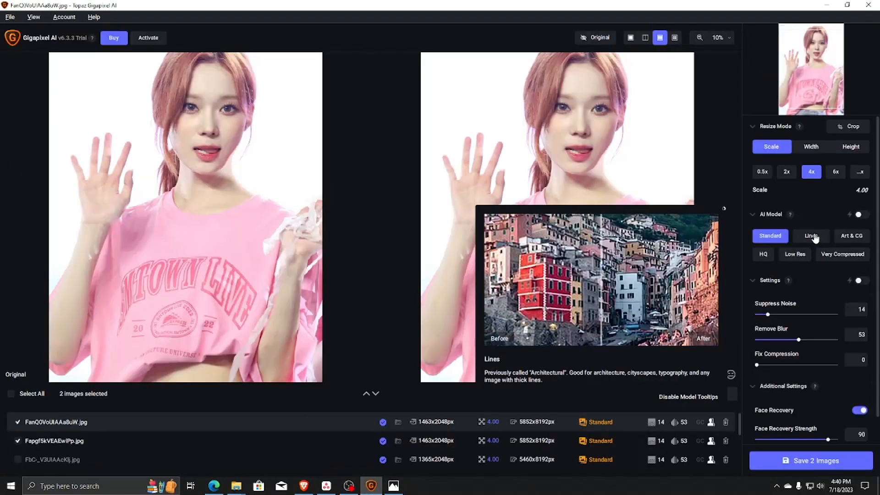
- Apply the Lines AI model to the two selected images and check their entries in the image list
{"action": "left_click", "coordinate": [811, 237]}
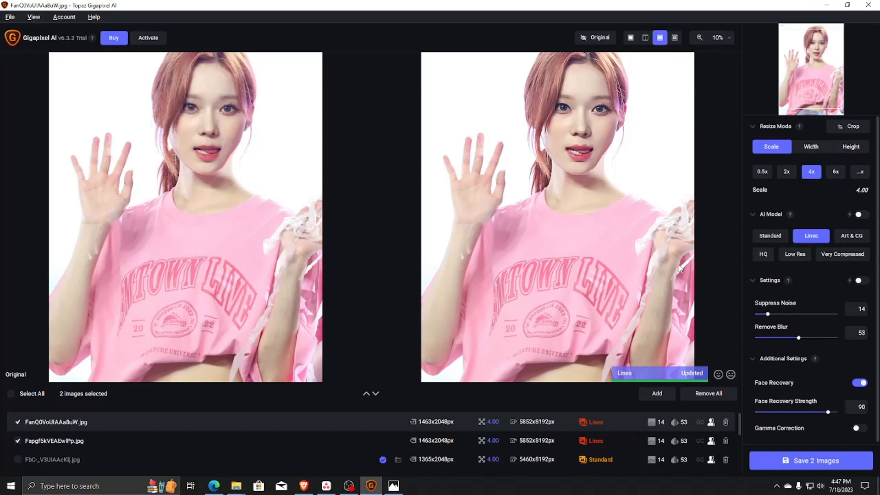
{"action": "scroll", "coordinate": [595, 424], "scroll_direction": "down", "scroll_amount": 1}
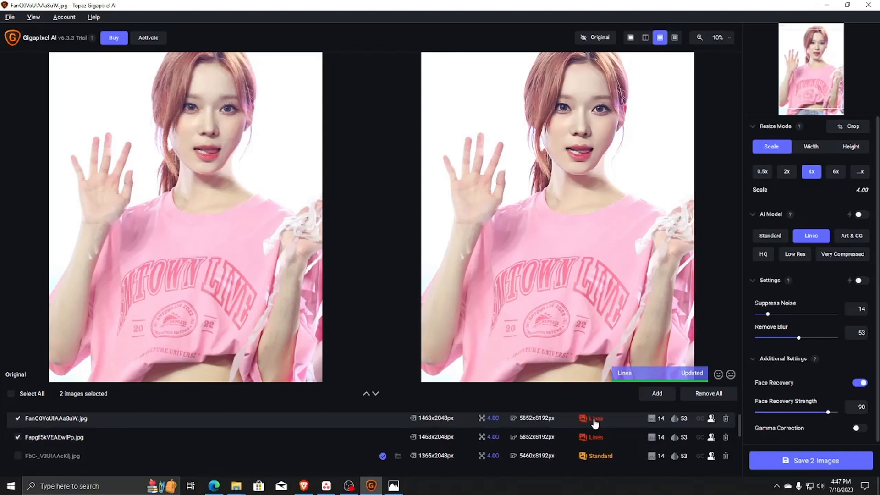
{"action": "scroll", "coordinate": [595, 429], "scroll_direction": "down", "scroll_amount": 2}
{"action": "scroll", "coordinate": [602, 434], "scroll_direction": "up", "scroll_amount": 2}
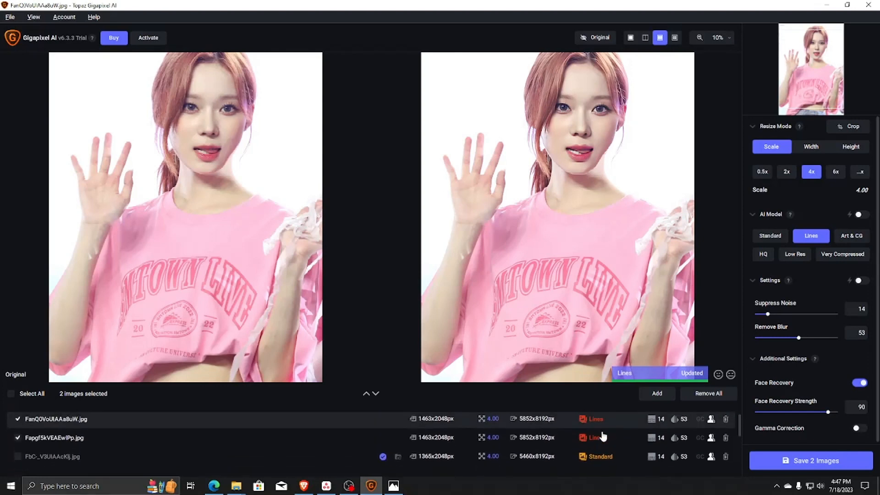
{"action": "scroll", "coordinate": [596, 435], "scroll_direction": "up", "scroll_amount": 1}
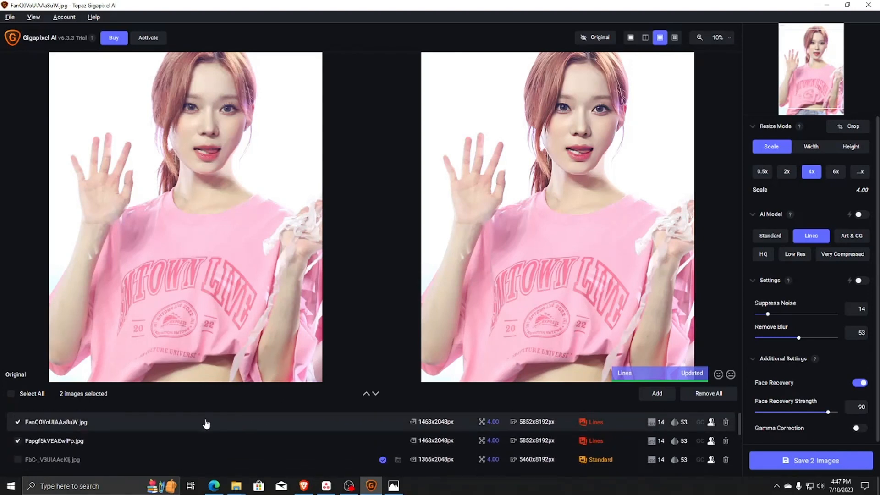
{"action": "scroll", "coordinate": [202, 426], "scroll_direction": "down", "scroll_amount": 1}
{"action": "scroll", "coordinate": [138, 437], "scroll_direction": "up", "scroll_amount": 1}
- Preview the second listed image with the Lines model and compare the face and shirt with the original
{"action": "left_click", "coordinate": [104, 441]}
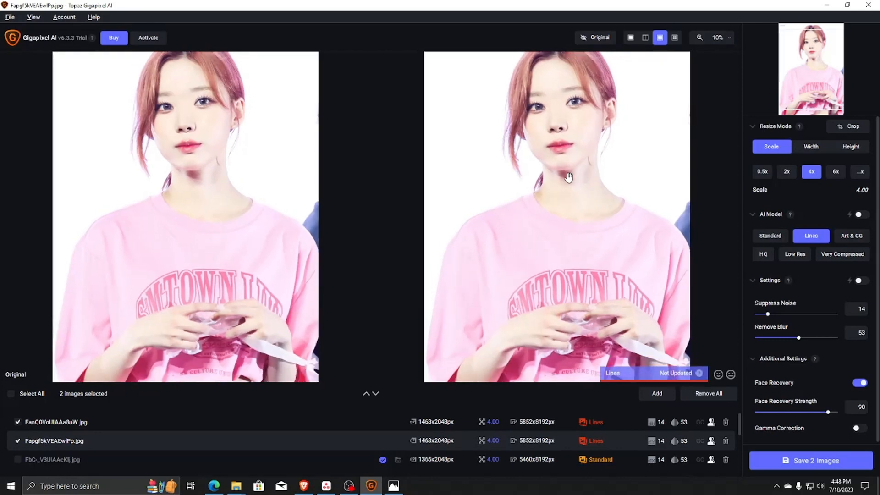
{"action": "scroll", "coordinate": [568, 177], "scroll_direction": "up", "scroll_amount": 2}
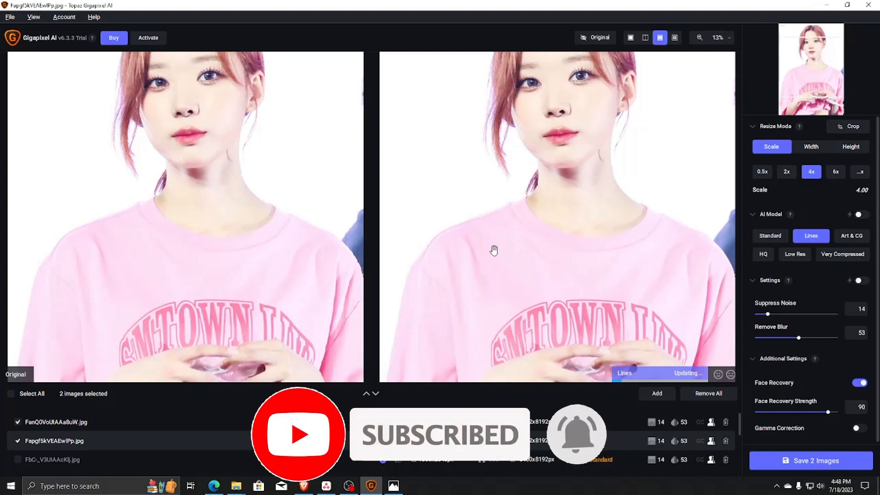
{"action": "scroll", "coordinate": [494, 250], "scroll_direction": "up", "scroll_amount": 1}
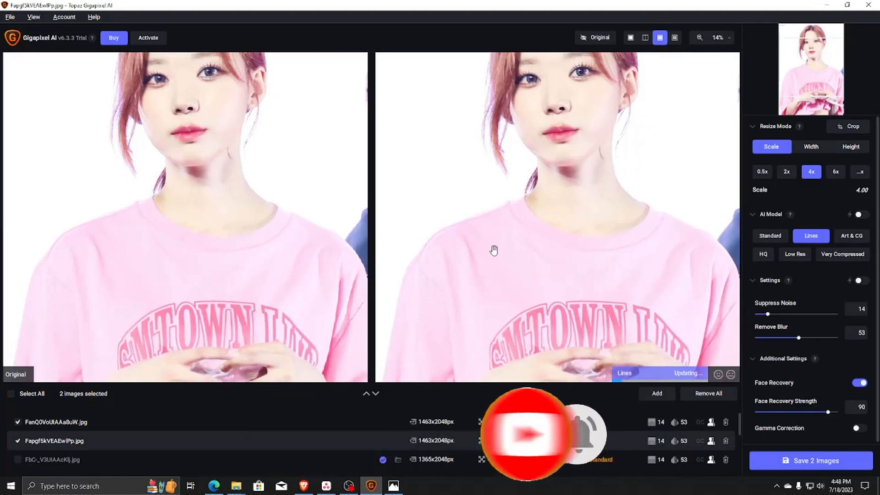